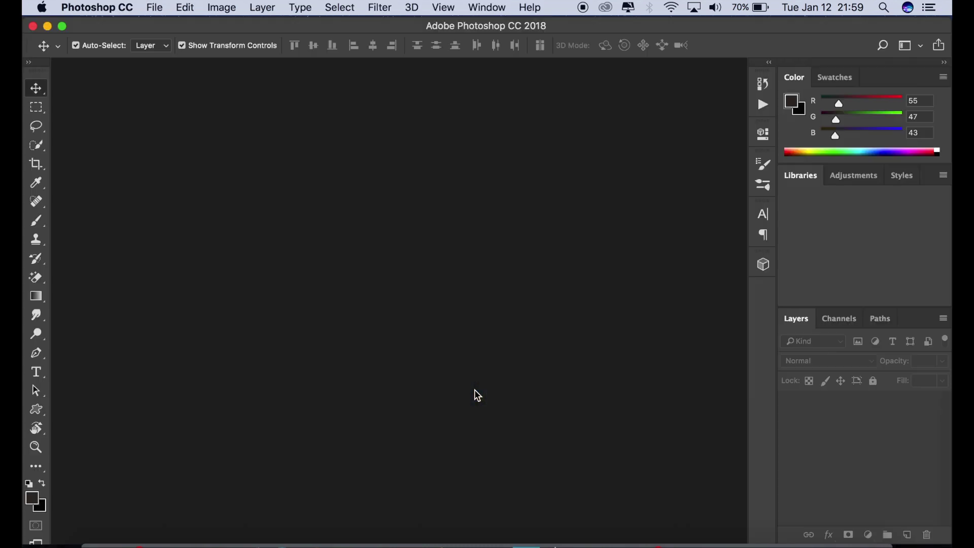
Bring up the Open dialog from the File menu to browse for an image
left_click(156, 11)
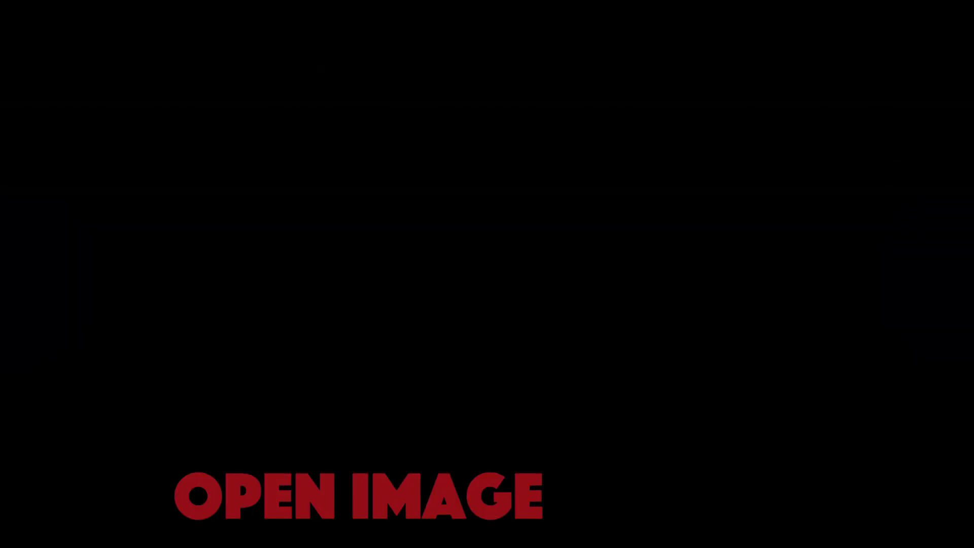
left_click(167, 35)
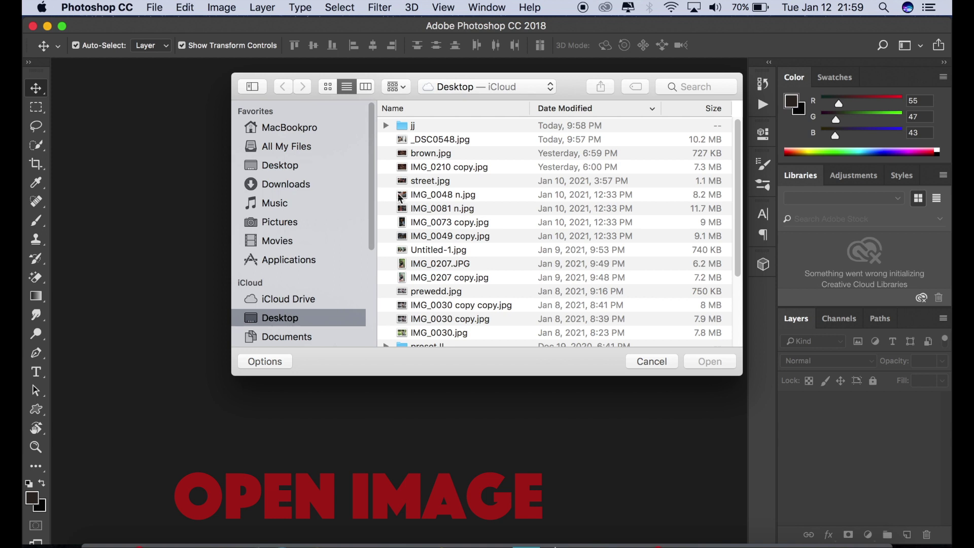
Open _DSC0548.jpg and duplicate its Background layer into a Background copy
left_click(435, 139)
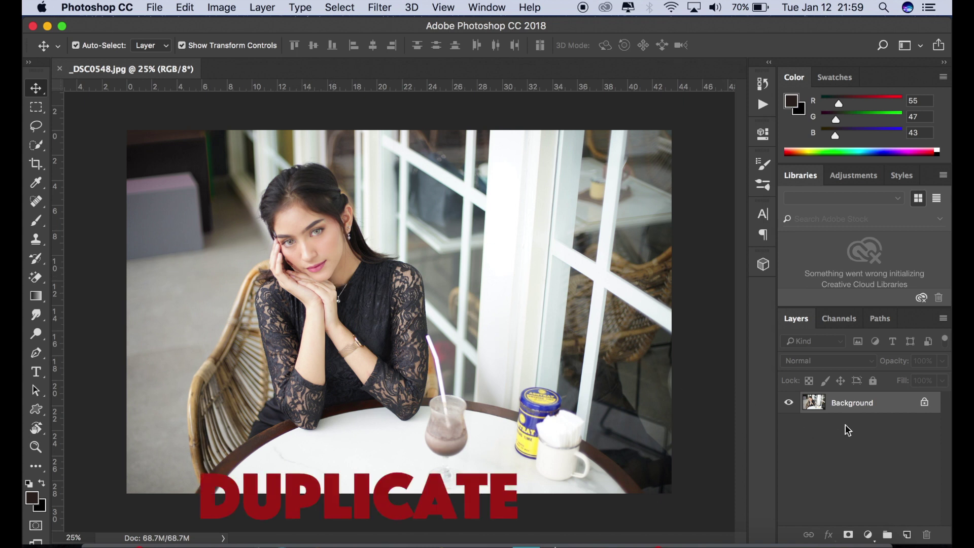
left_click_drag(868, 403, 908, 534)
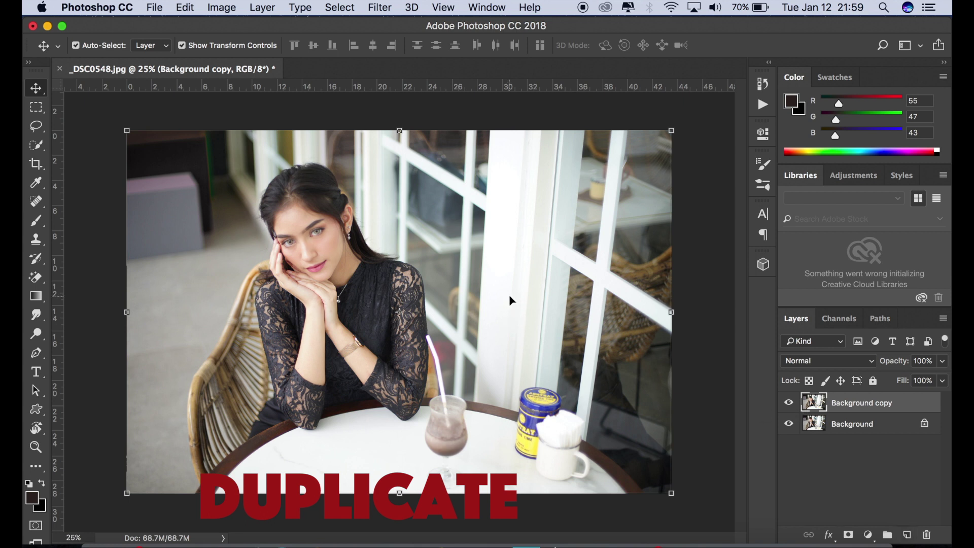
left_click(382, 8)
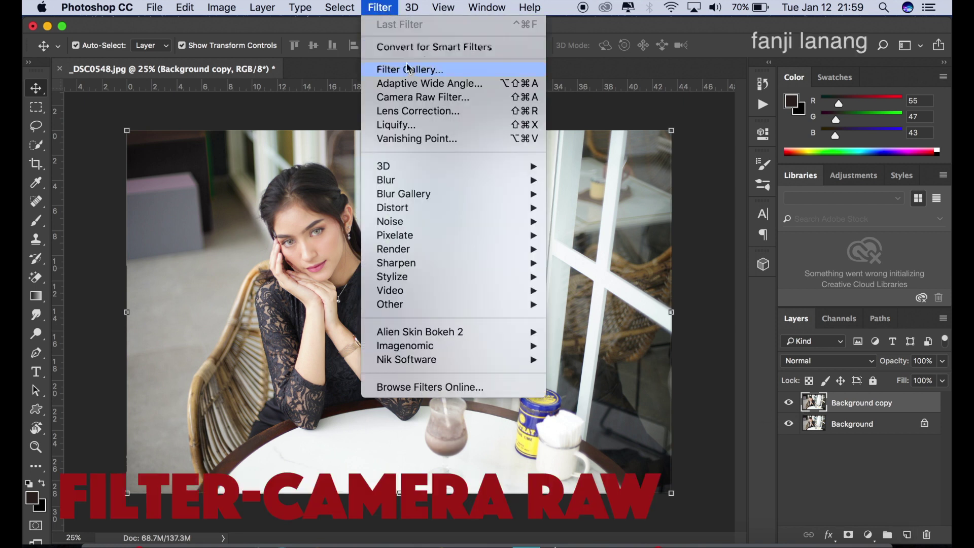
In Camera Raw, set exposure -0.45, contrast +40, highlights +5, whites +40, blacks -36
left_click(415, 97)
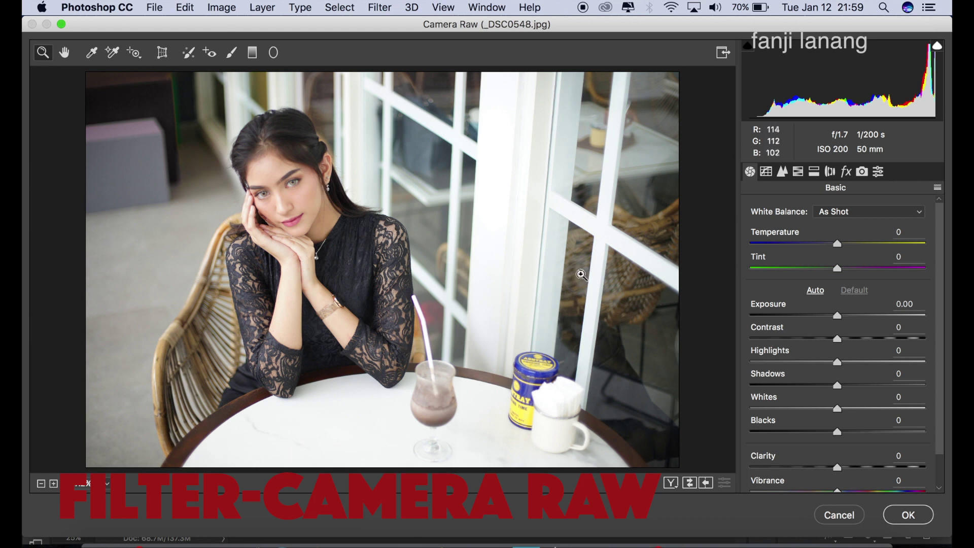
left_click(830, 316)
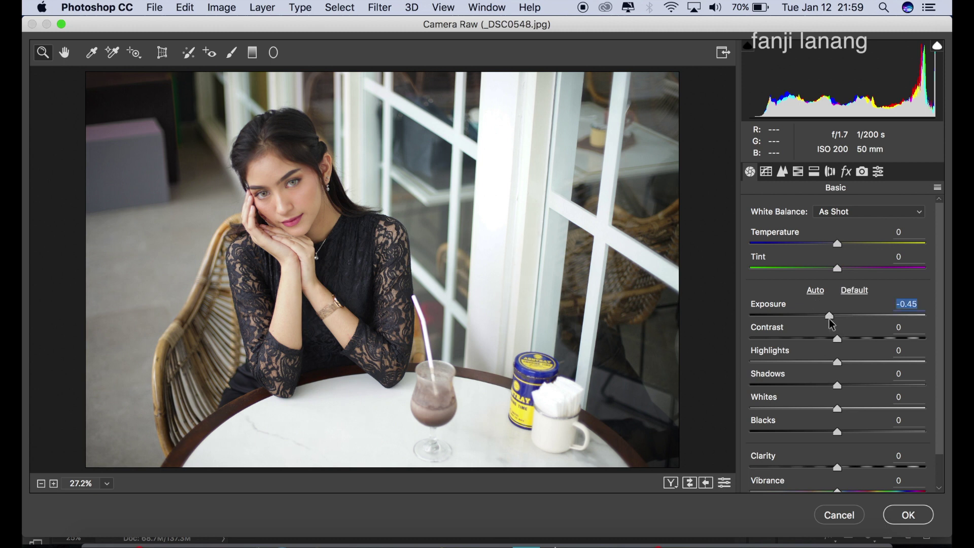
left_click_drag(862, 338, 874, 342)
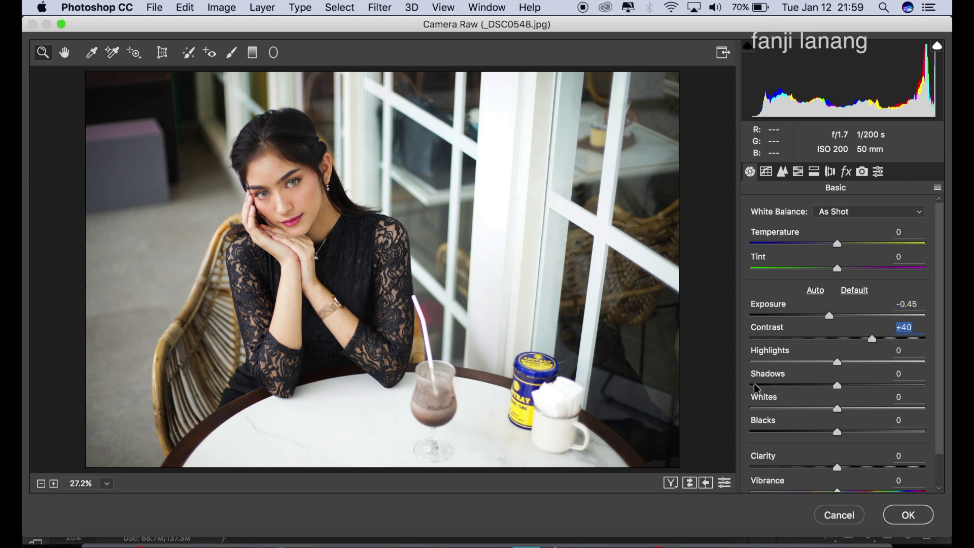
left_click_drag(844, 364, 828, 399)
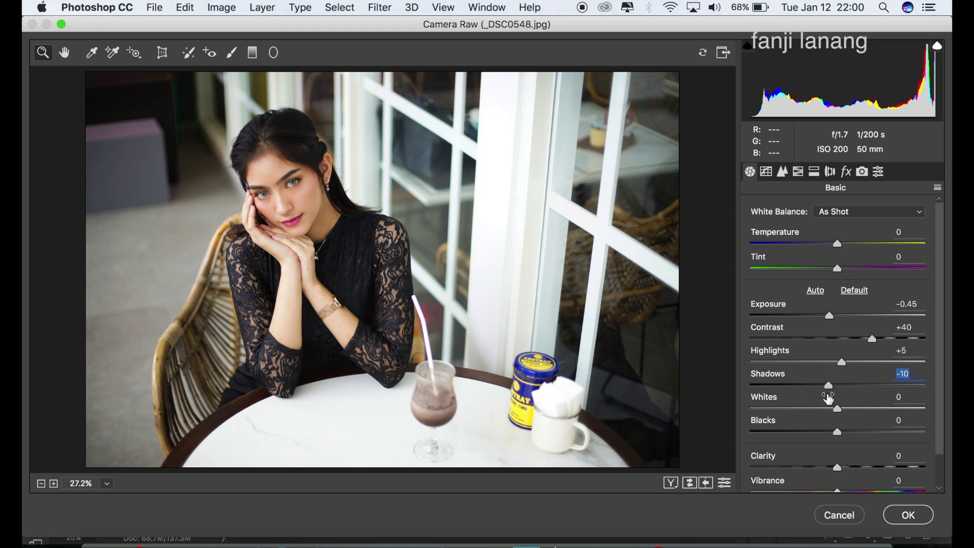
left_click_drag(860, 410, 874, 418)
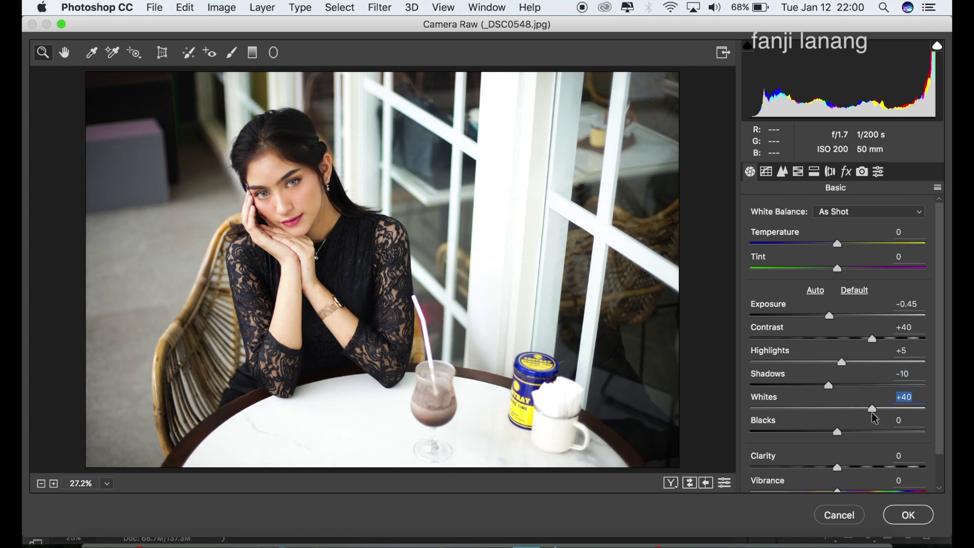
left_click_drag(837, 432, 809, 442)
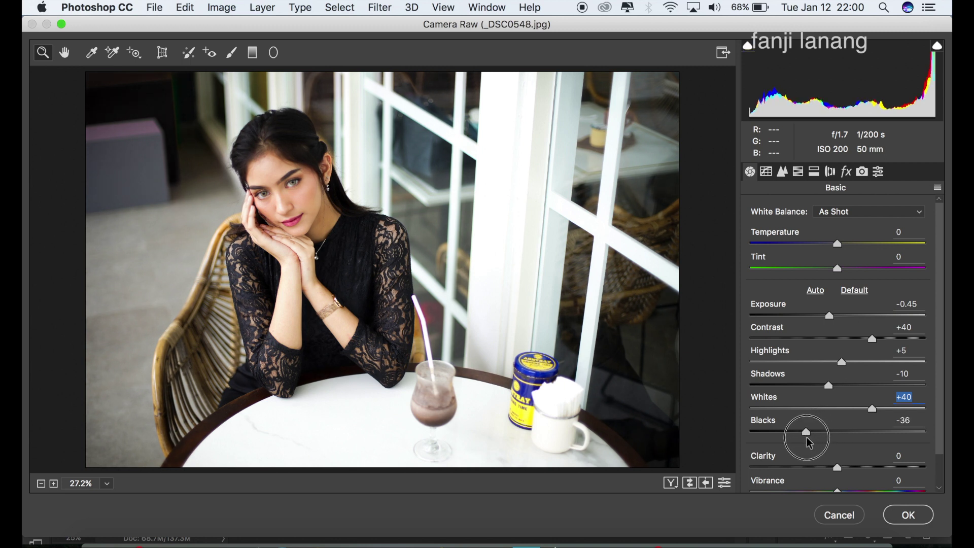
Finish the Basic panel with vibrance +25 and saturation -10
left_click_drag(807, 438, 807, 442)
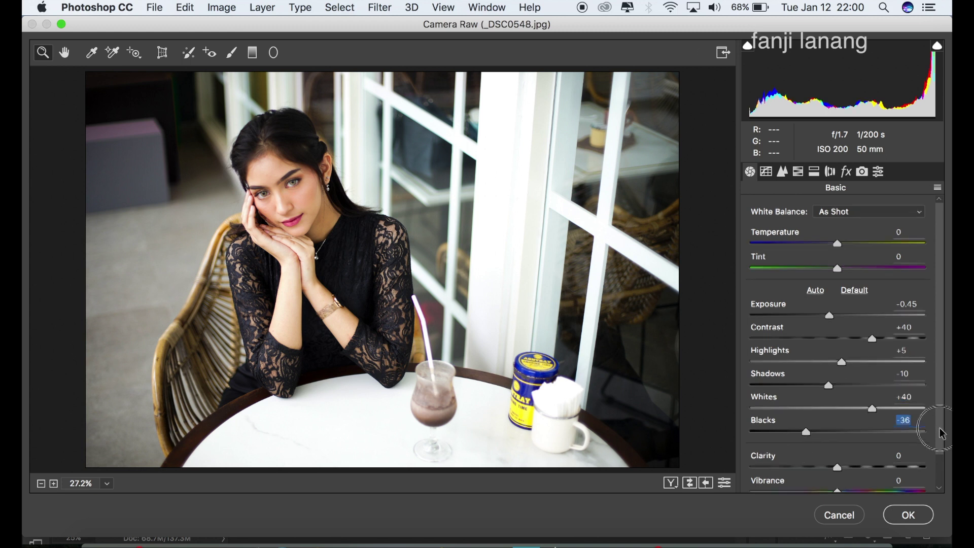
left_click_drag(940, 426, 940, 457)
left_click(856, 461)
left_click_drag(856, 462, 861, 464)
left_click(831, 481)
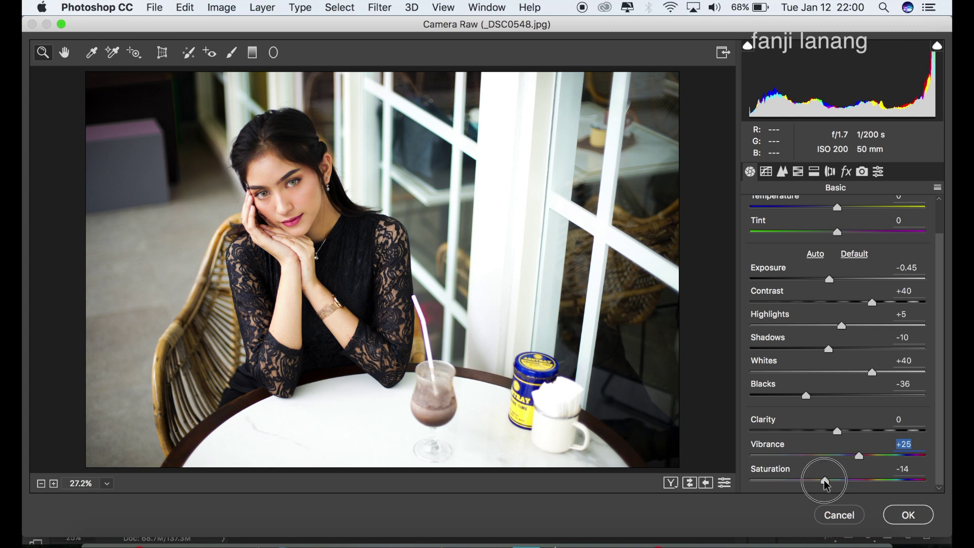
left_click_drag(829, 477, 829, 486)
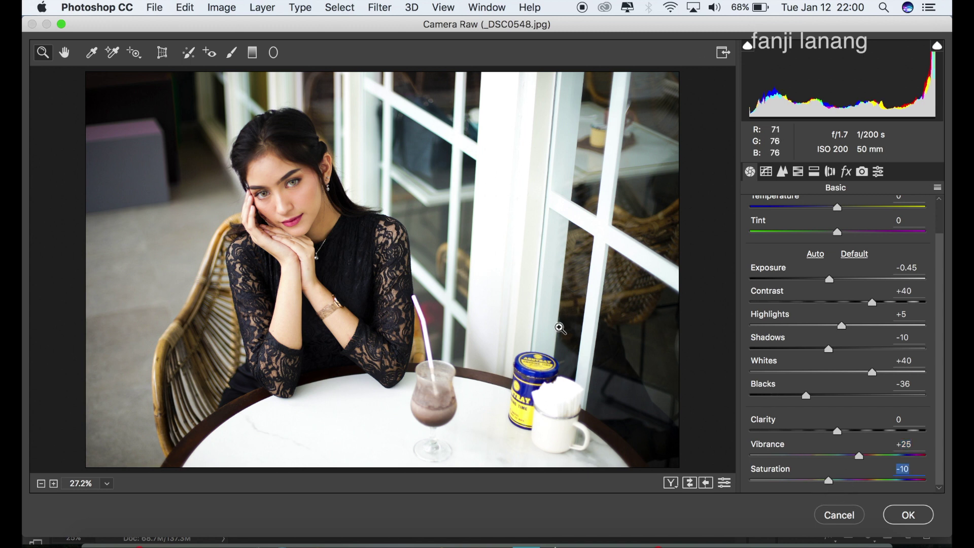
In HSL Hue, shift oranges -10, yellows -25, greens -100 and magentas +100
left_click(786, 174)
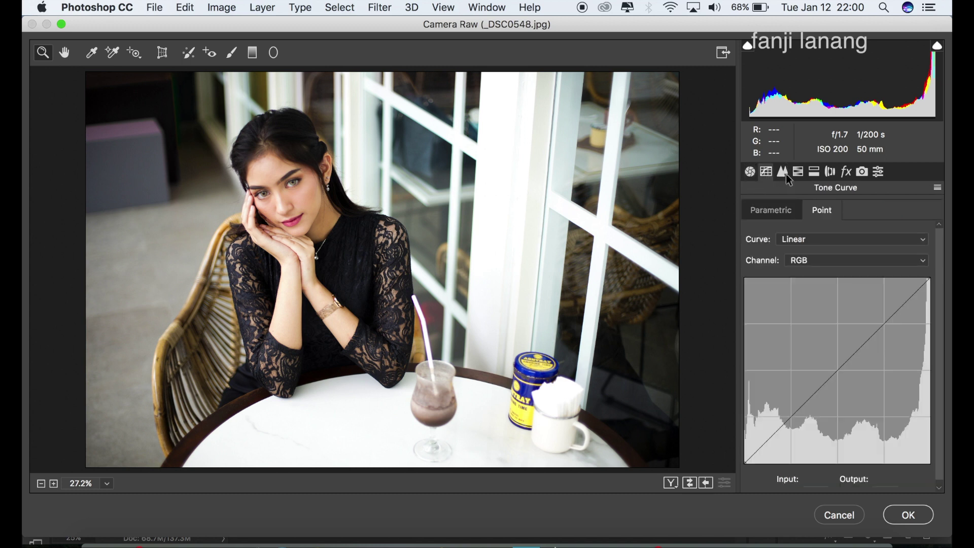
left_click(785, 174)
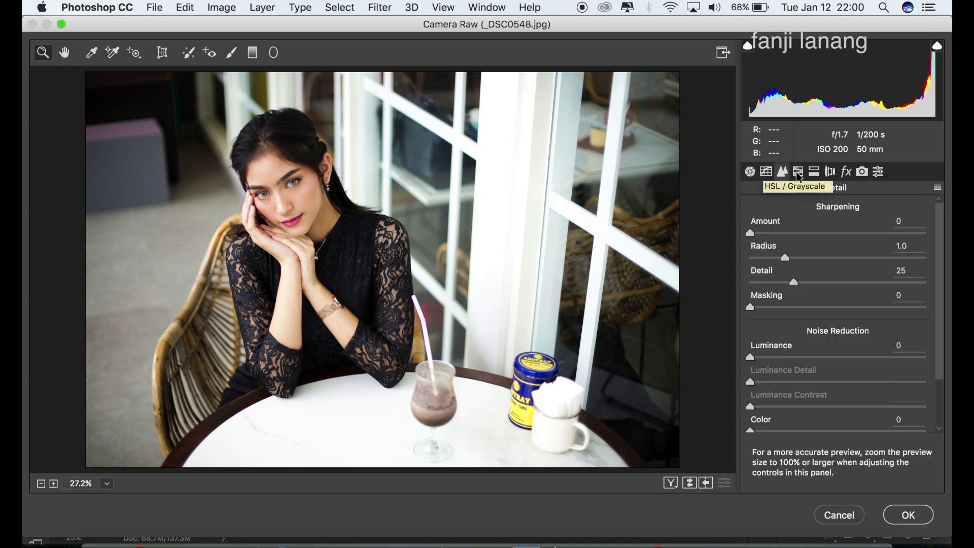
left_click(798, 172)
left_click(763, 236)
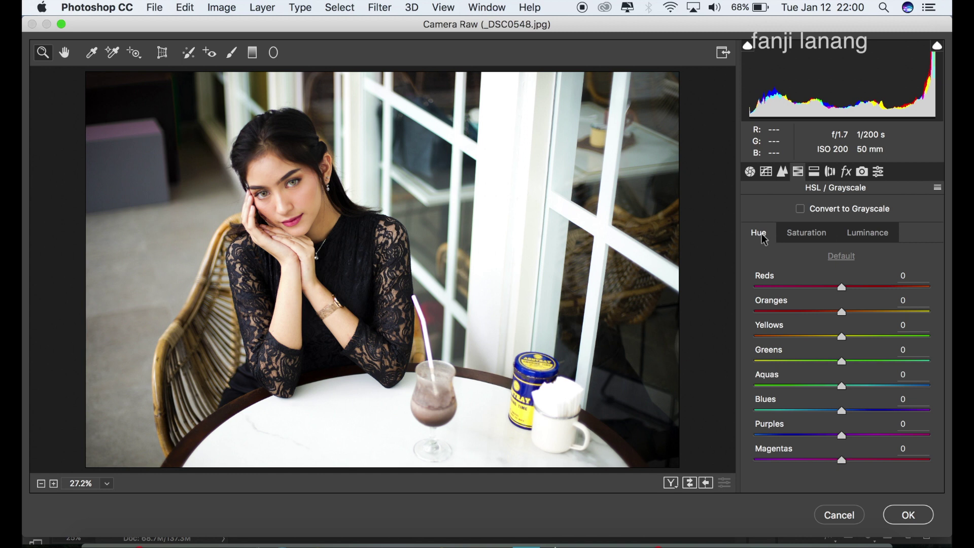
mouse_move(841, 312)
left_mouse_down()
mouse_move(825, 339)
mouse_move(744, 367)
left_mouse_up()
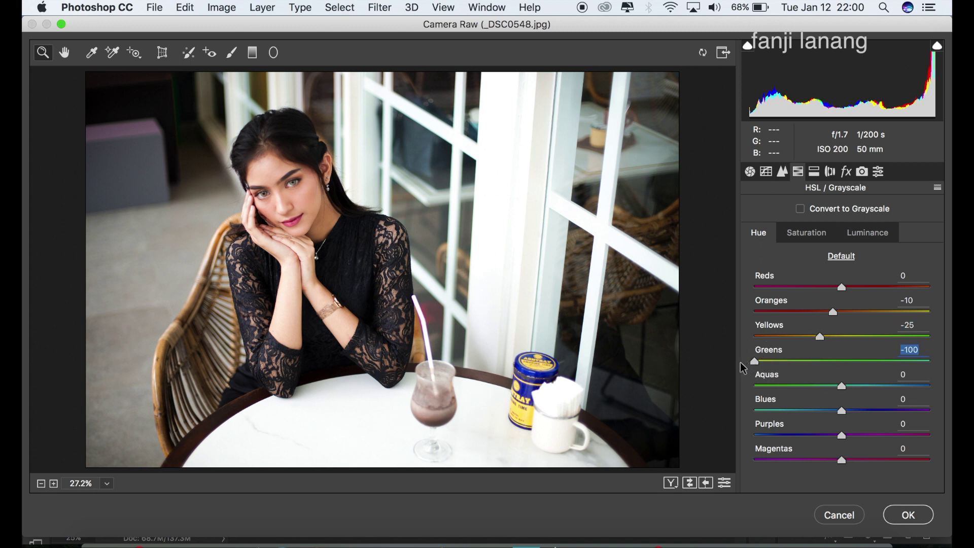
left_click_drag(849, 460, 950, 469)
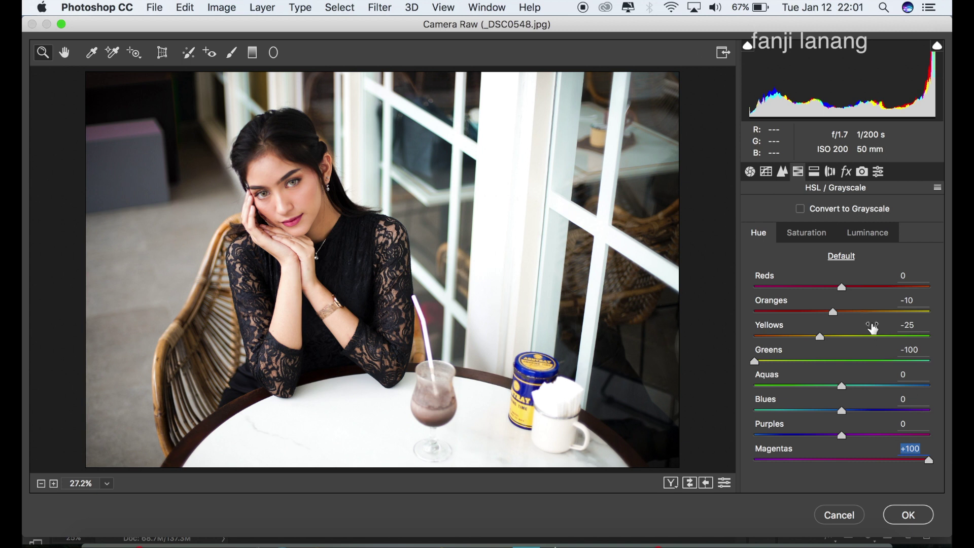
Set HSL saturation to oranges -15 and yellows through magentas -100
left_click(814, 240)
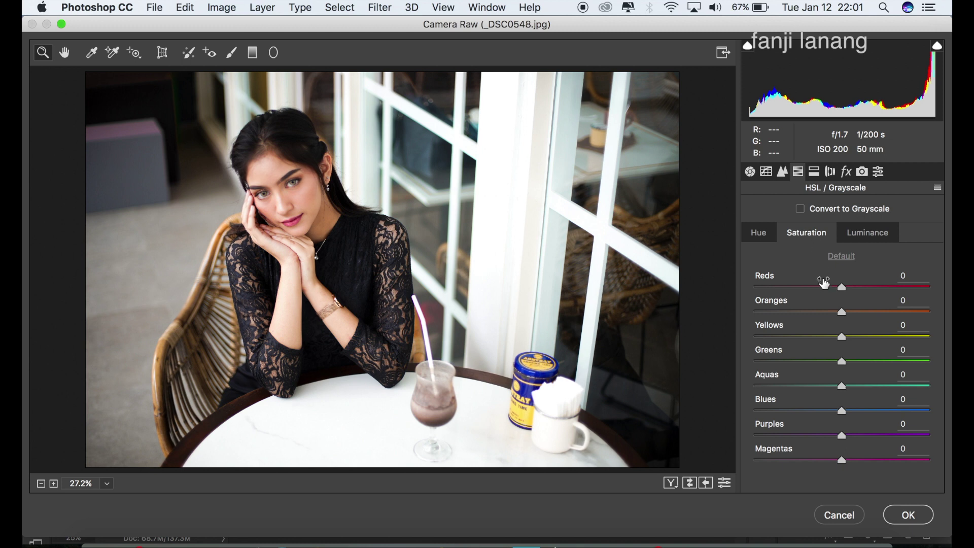
mouse_move(841, 312)
left_mouse_down()
mouse_move(830, 312)
mouse_move(830, 324)
mouse_move(746, 338)
left_mouse_up()
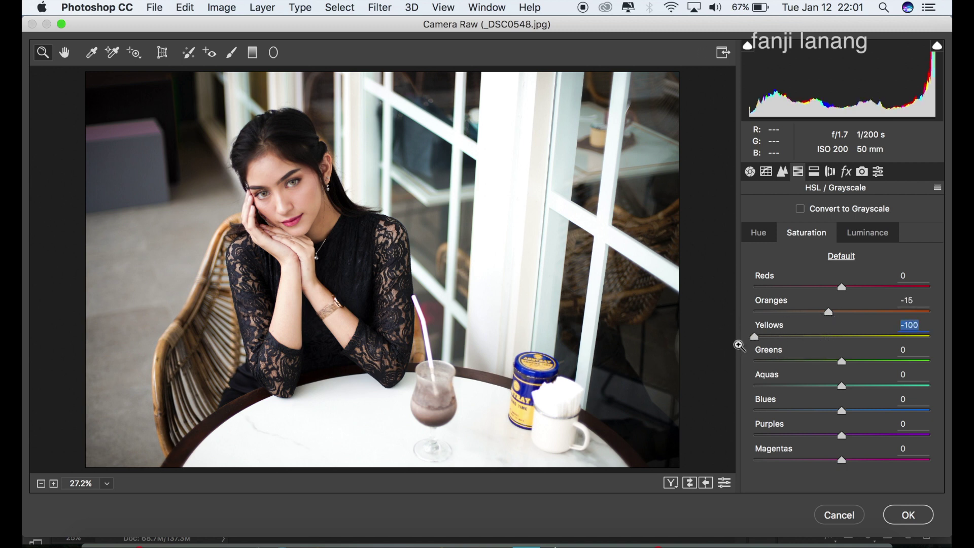
left_click(754, 361)
left_click(744, 389)
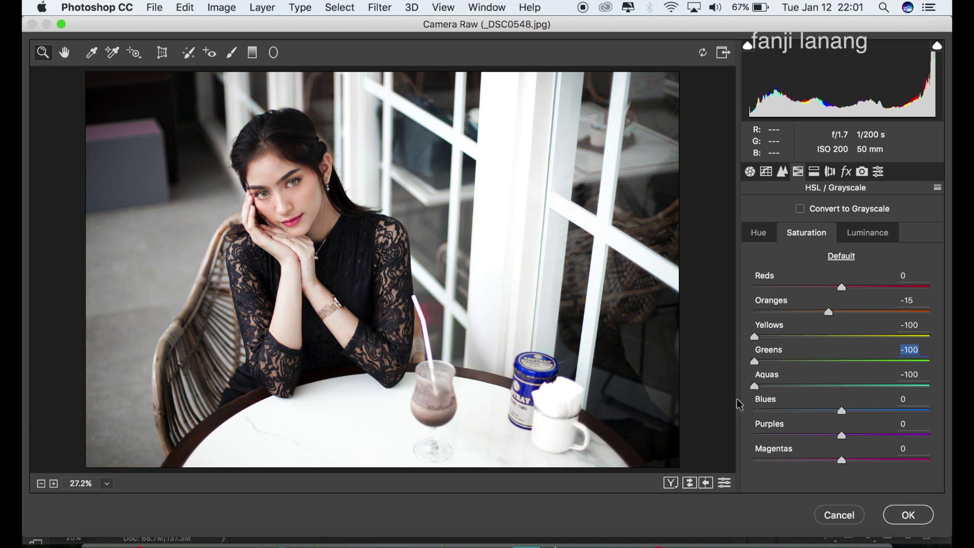
left_click(749, 419)
left_click(749, 412)
left_click(750, 437)
left_click(755, 460)
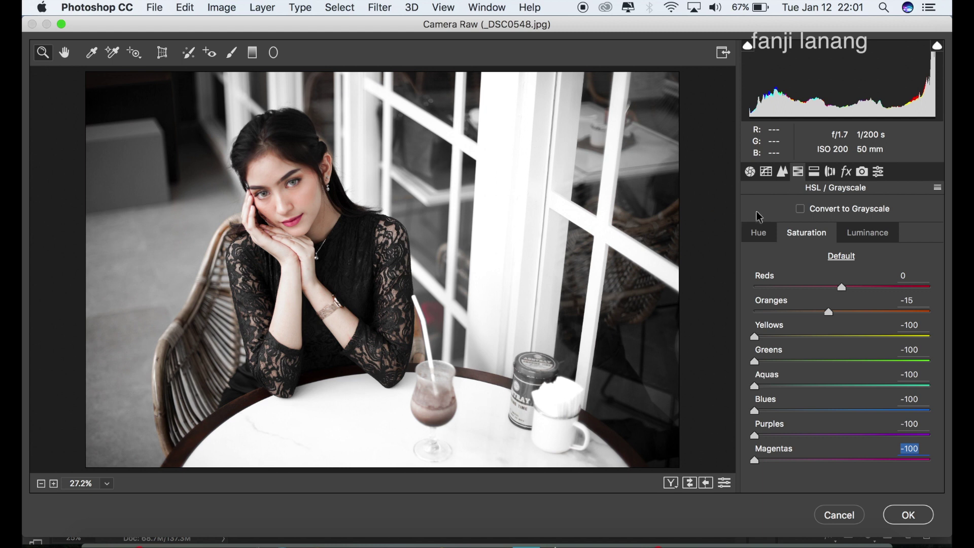
left_click(863, 235)
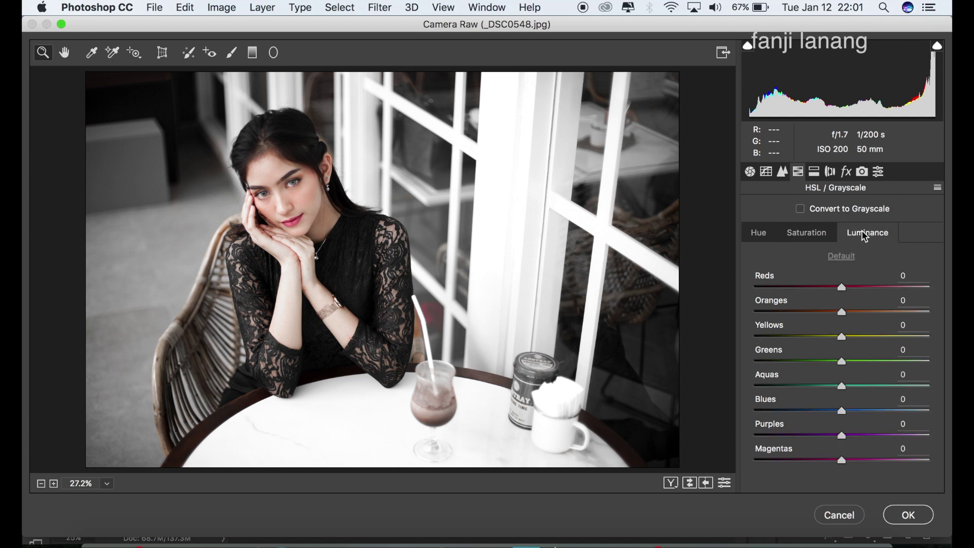
Set luminance reds -20, oranges +20, yellows -40, greens -50, magentas -20, and compare Before/After
left_click_drag(840, 288, 828, 294)
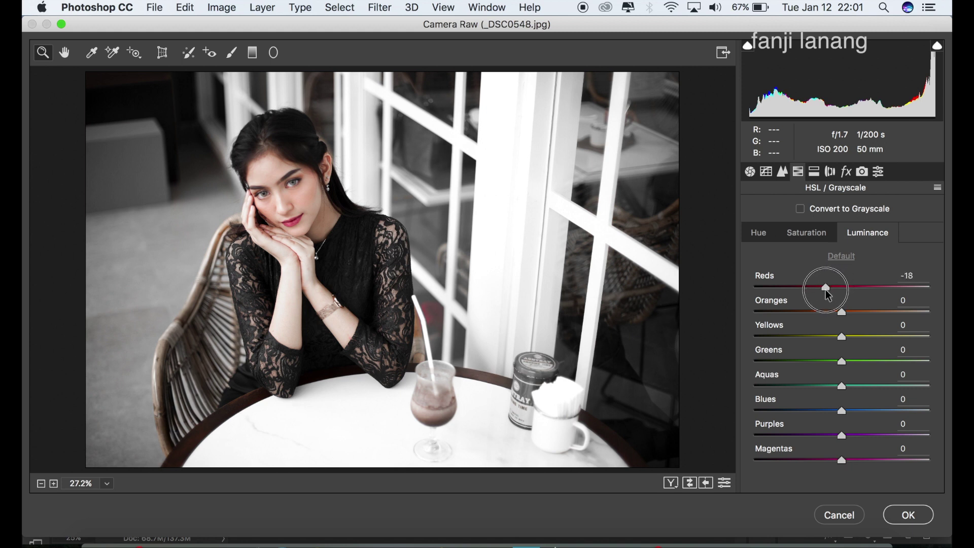
left_click_drag(828, 294, 825, 293)
left_click(859, 312)
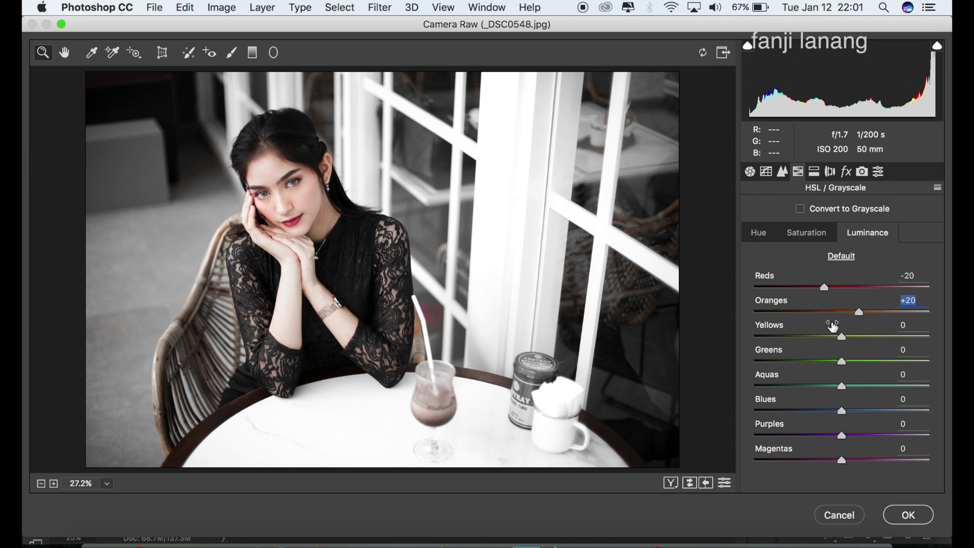
left_click(821, 338)
left_click_drag(823, 343, 800, 364)
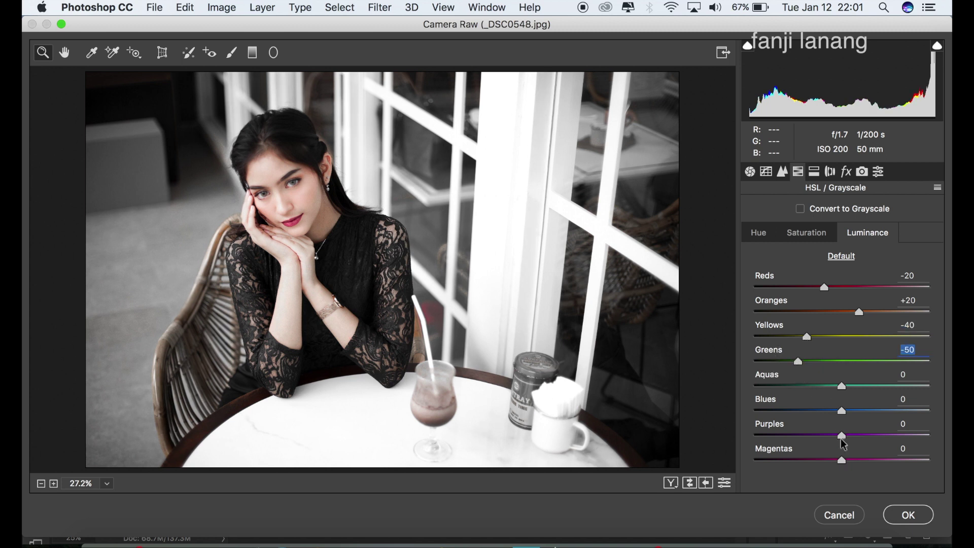
left_click_drag(842, 460, 827, 468)
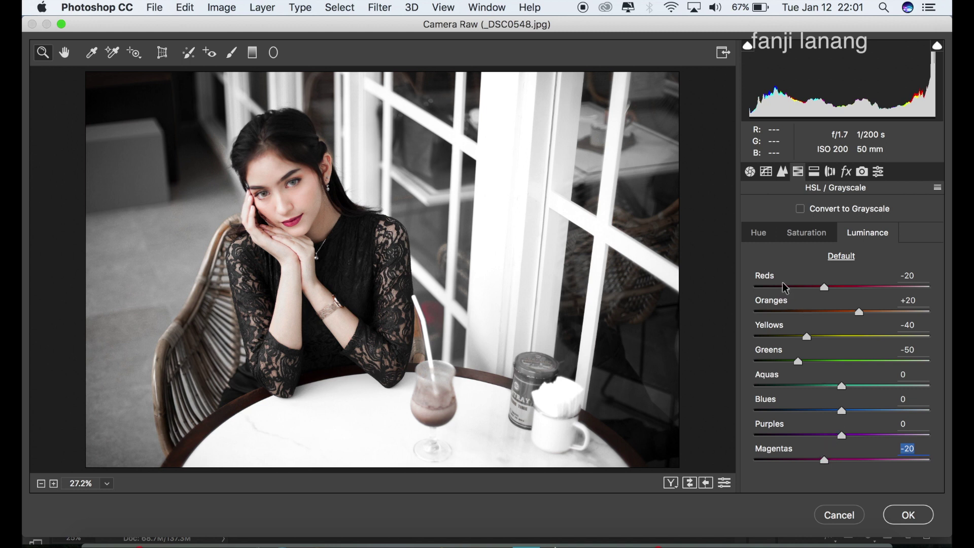
left_click(669, 485)
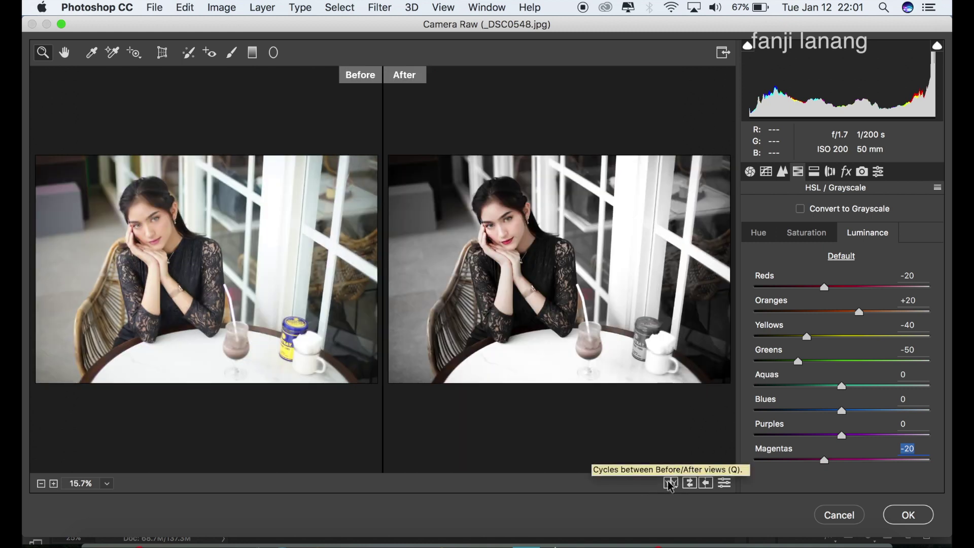
Return to the single edited view and commit the Camera Raw edits with OK
left_click(670, 483)
left_click(670, 483)
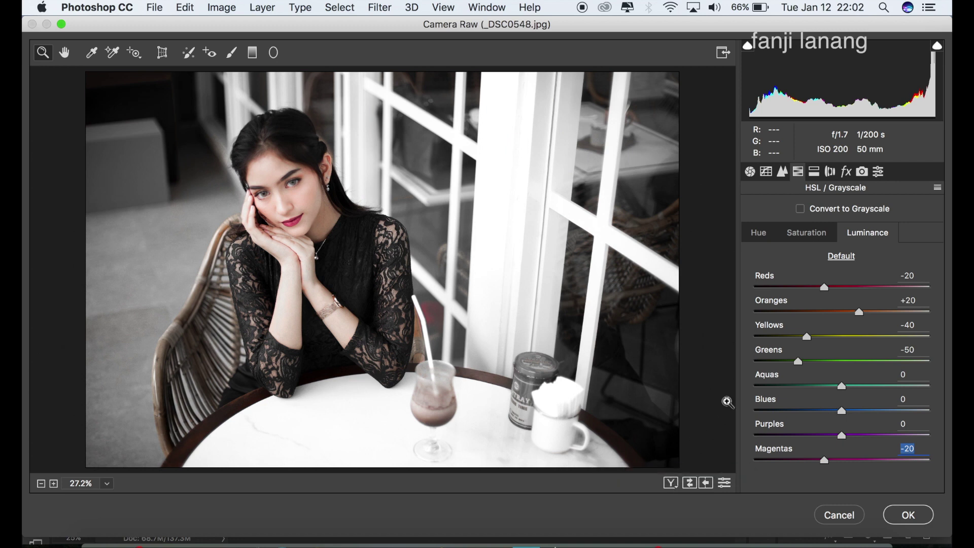
left_click(908, 517)
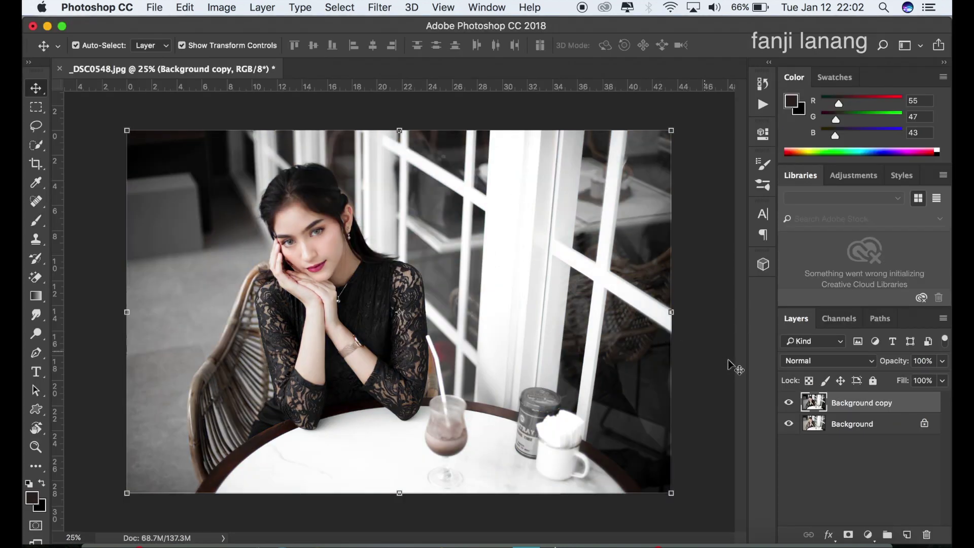
Toggle the Background copy off and on, then add a new empty Layer 1
left_click(789, 403)
left_click(789, 403)
left_click(906, 534)
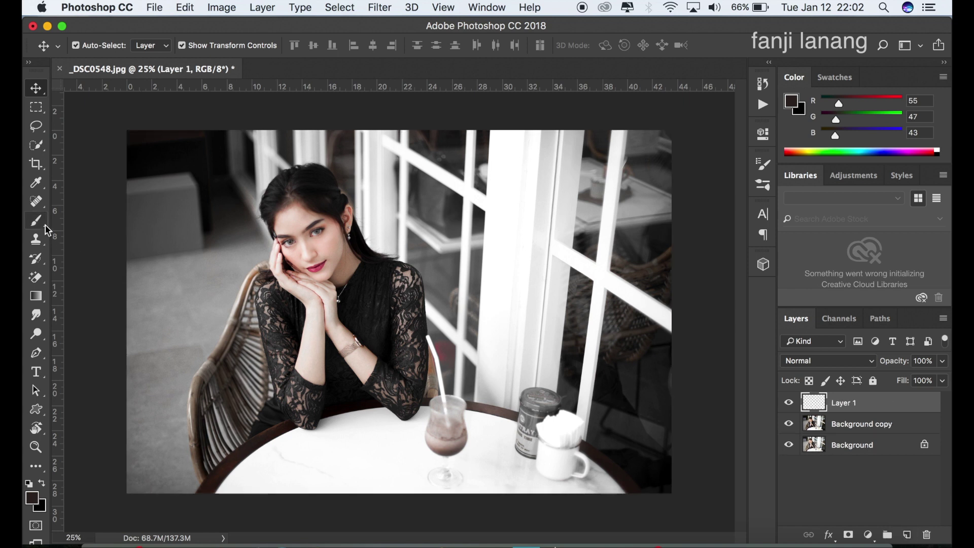
Load the signature brush preset with white foreground and double its size
left_click(45, 227)
left_click(100, 49)
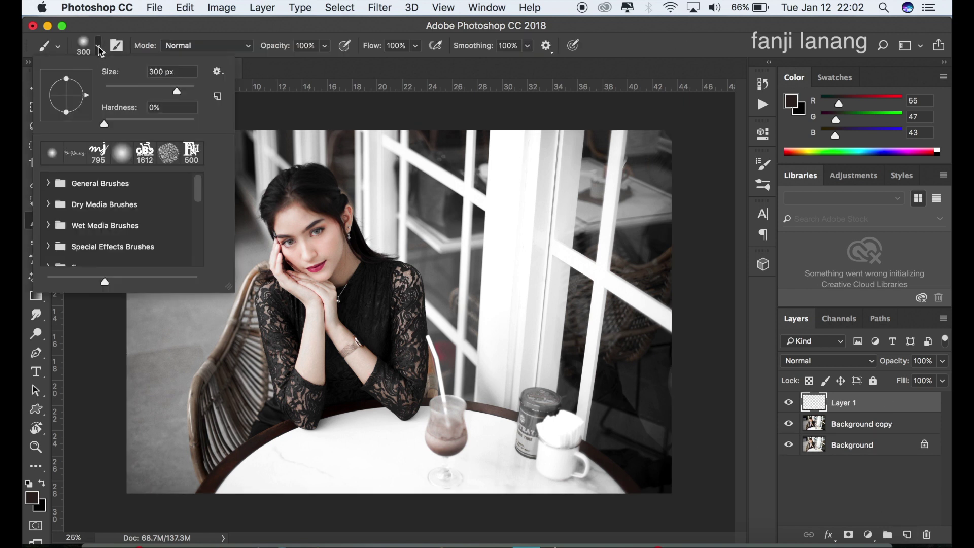
left_click(81, 149)
left_click(673, 39)
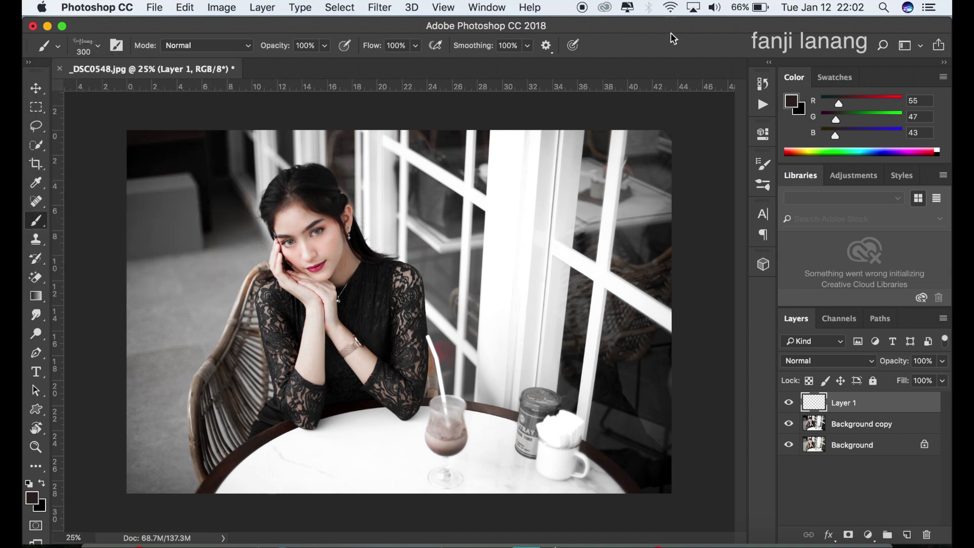
left_click(31, 485)
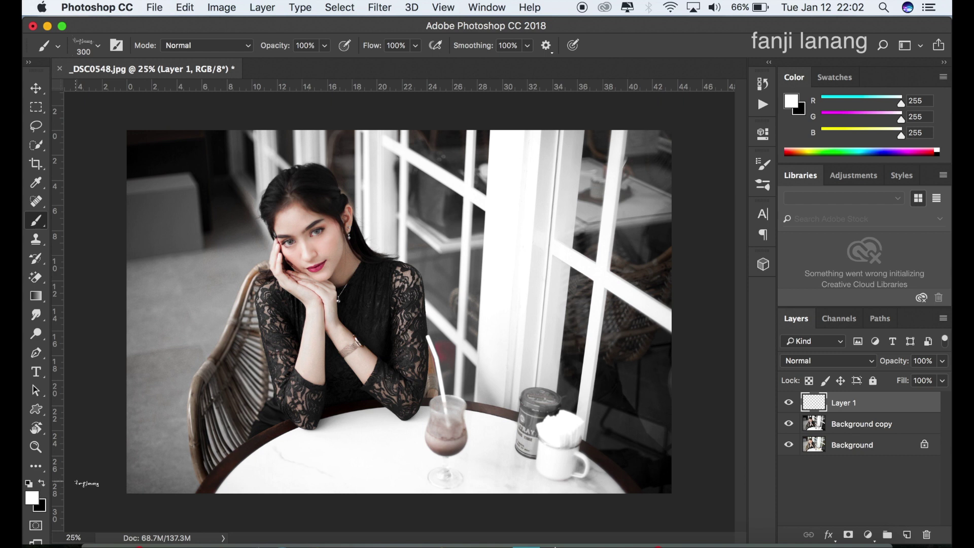
key("bracketright")
key("bracketright")
key("bracketright")
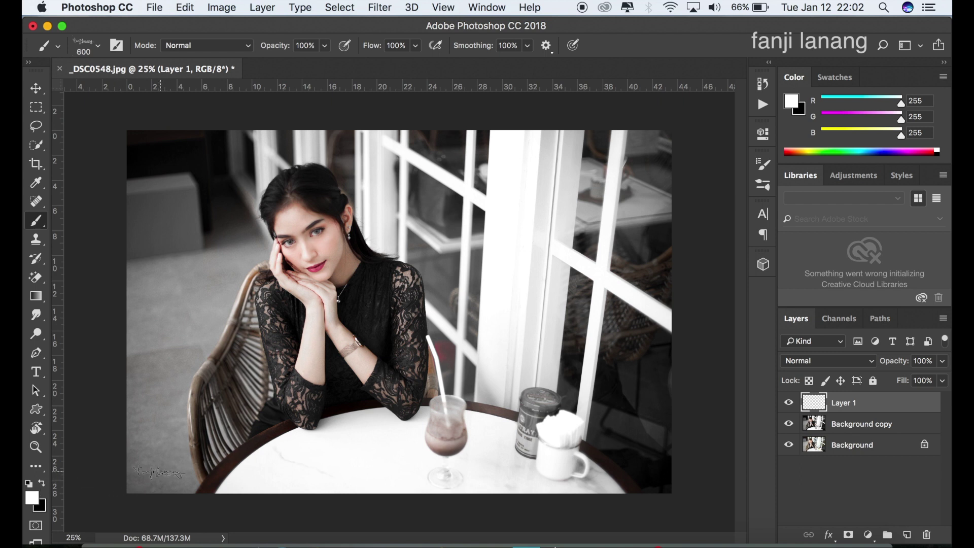